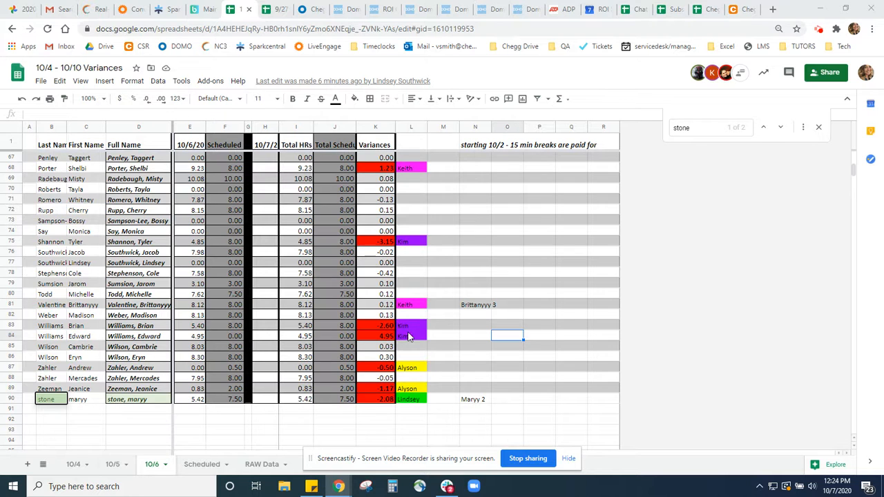
# Review the punch records on the RAW Data sheet and open the system calendar to check the current week's dates
pyautogui.moveTo(435, 461); pyautogui.dragTo(481, 302)
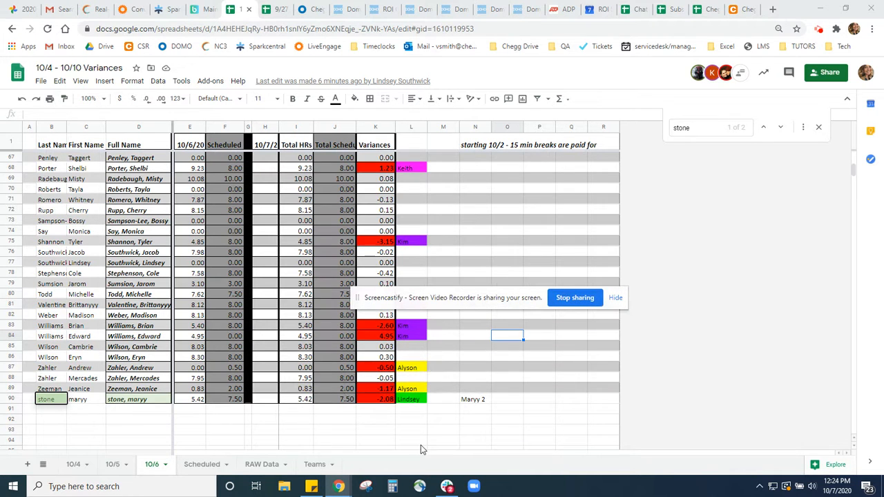
pyautogui.click(261, 464)
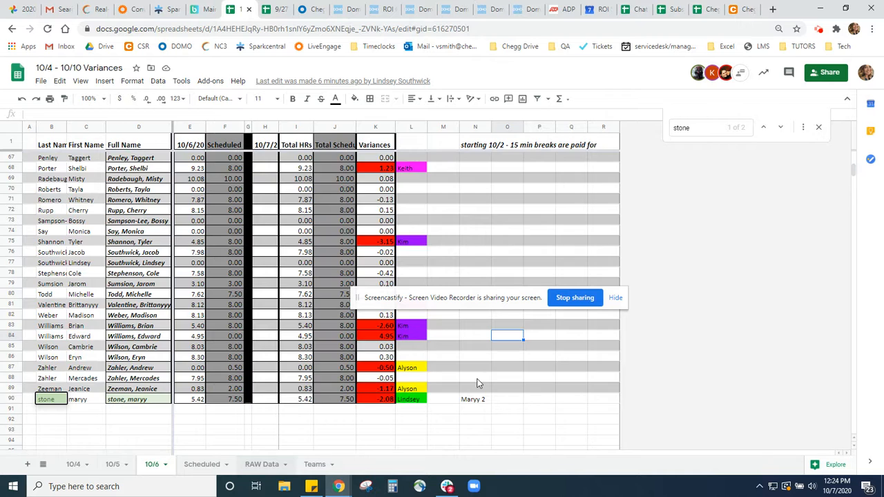
pyautogui.click(840, 486)
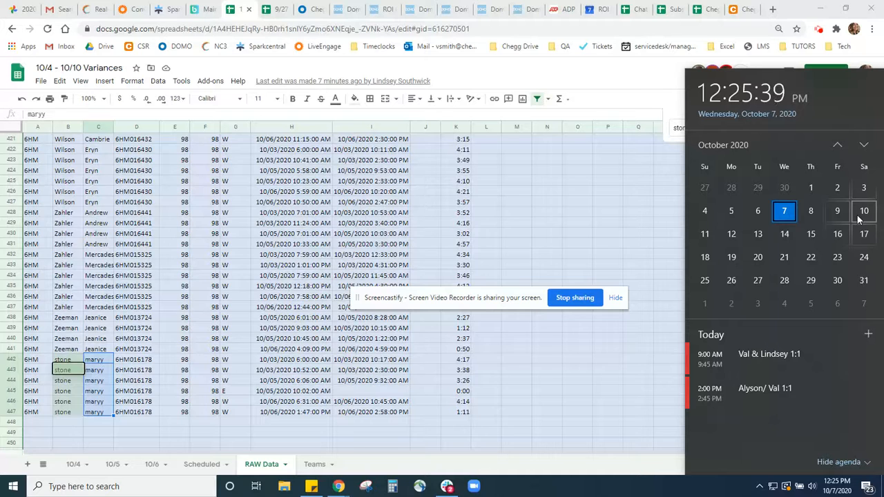
# Review the scheduled hours on the Scheduled sheet across the 10/4/20 to 10/10/20 date columns
pyautogui.click(194, 468)
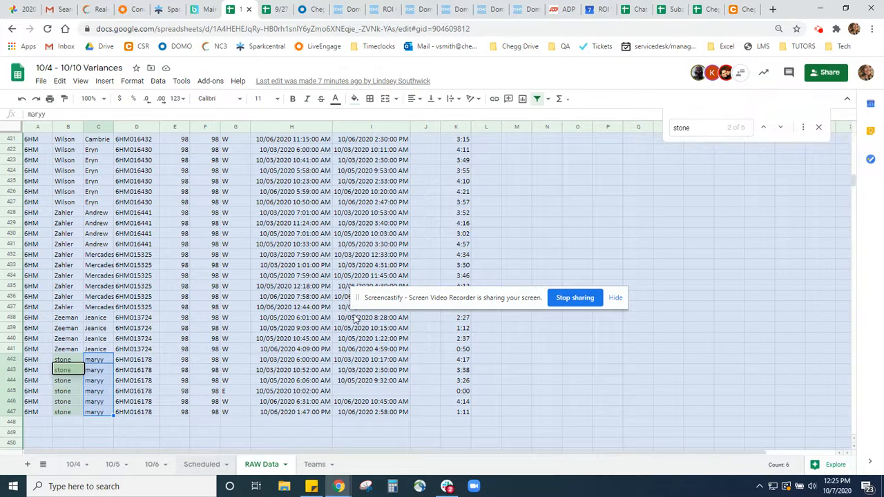
pyautogui.click(258, 214)
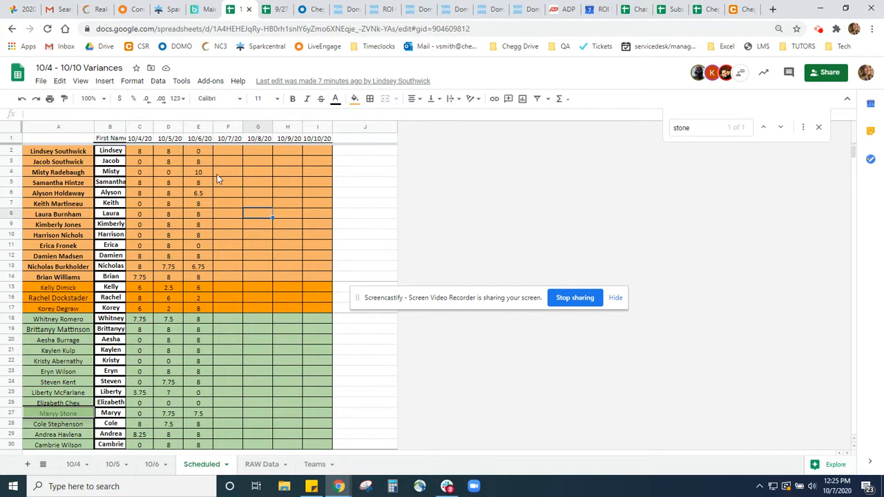
pyautogui.click(306, 180)
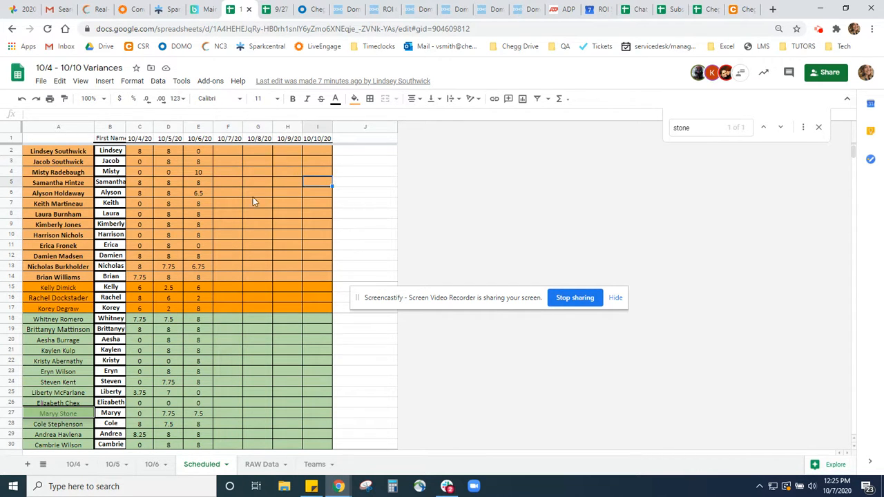
pyautogui.click(135, 170)
pyautogui.click(165, 182)
pyautogui.click(195, 225)
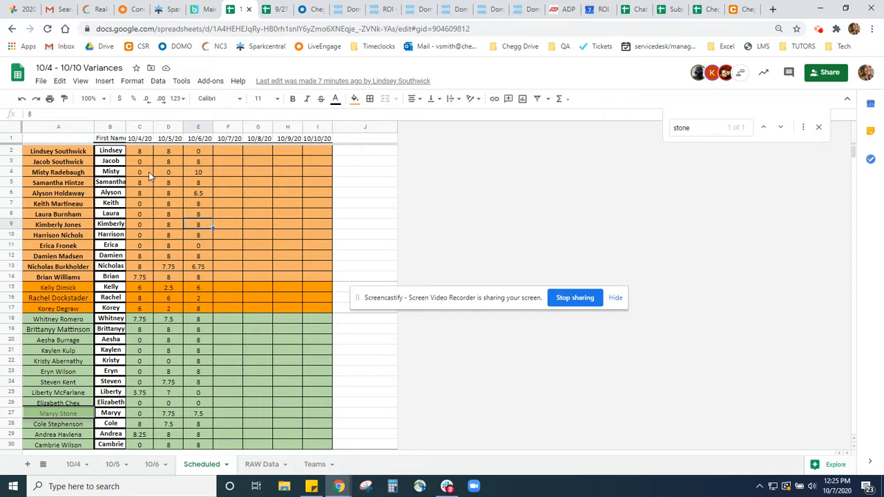
pyautogui.click(288, 170)
pyautogui.click(319, 181)
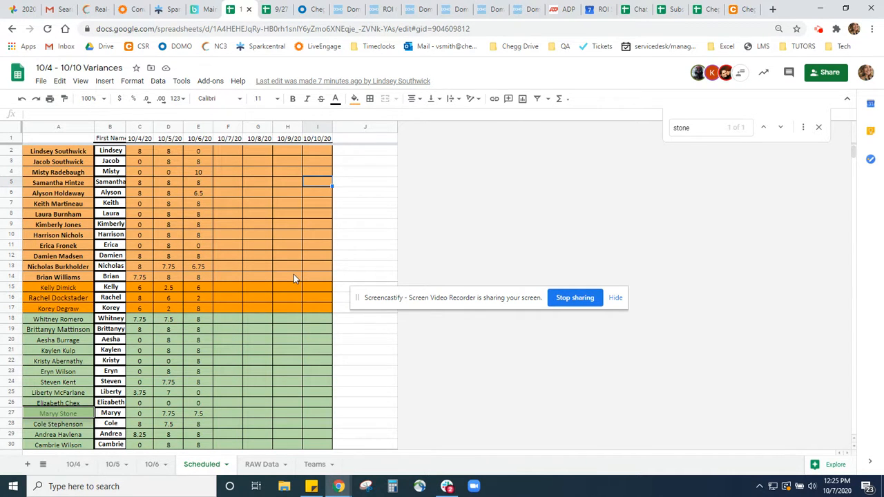
# Delete the 10/6 sheet from the variance workbook and confirm the deletion
pyautogui.click(153, 464)
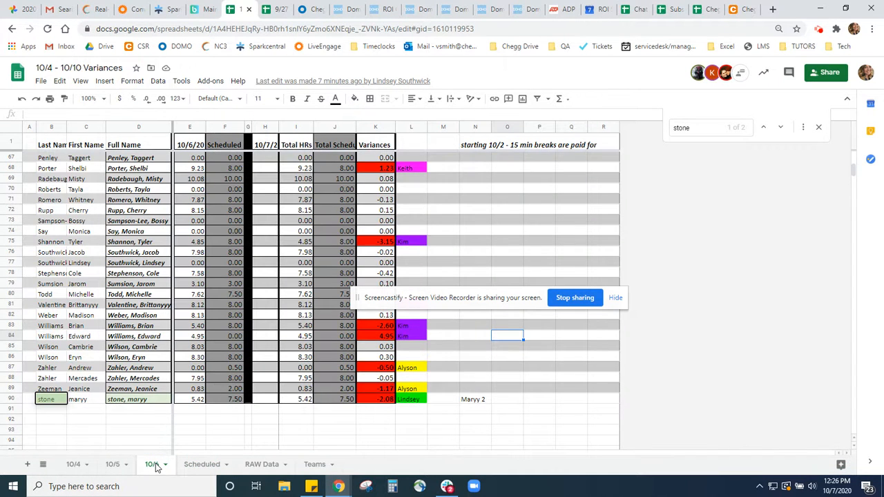
pyautogui.rightClick(153, 468)
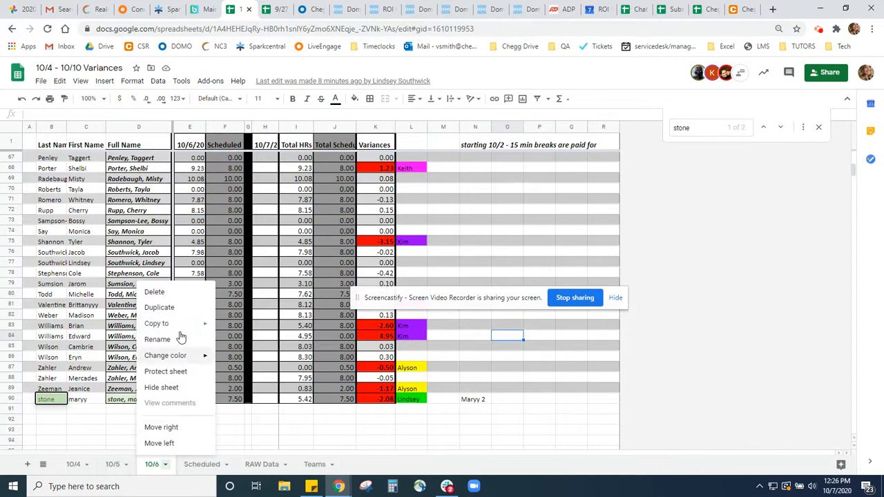
pyautogui.click(166, 295)
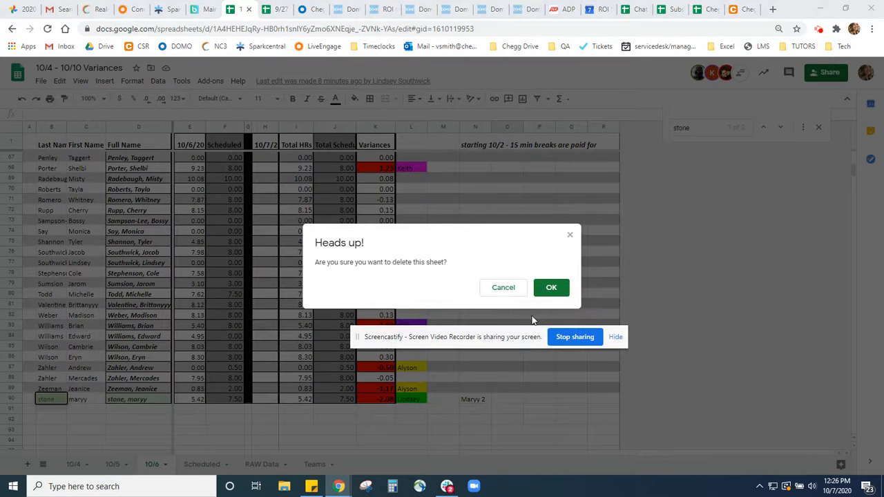
pyautogui.click(556, 290)
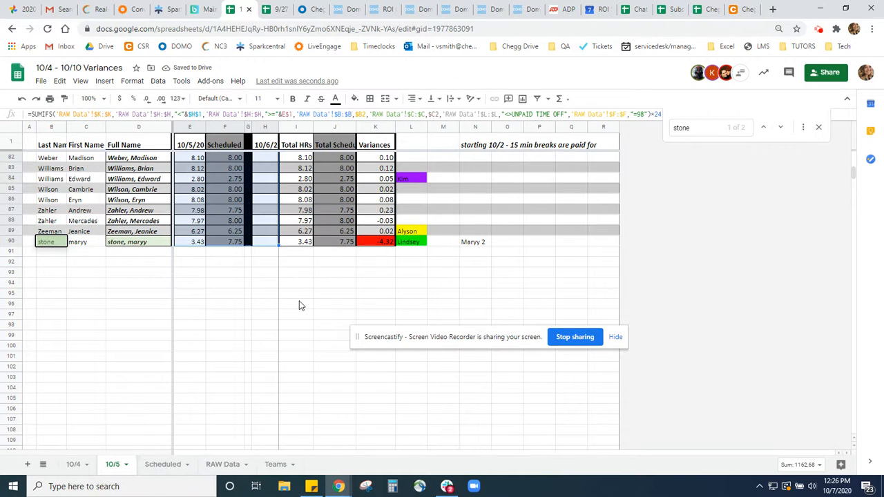
# Duplicate the 10/5 sheet as the base for another day's variance sheet
pyautogui.click(319, 366)
pyautogui.scroll(2, 291, 307)
pyautogui.scroll(1, 291, 307)
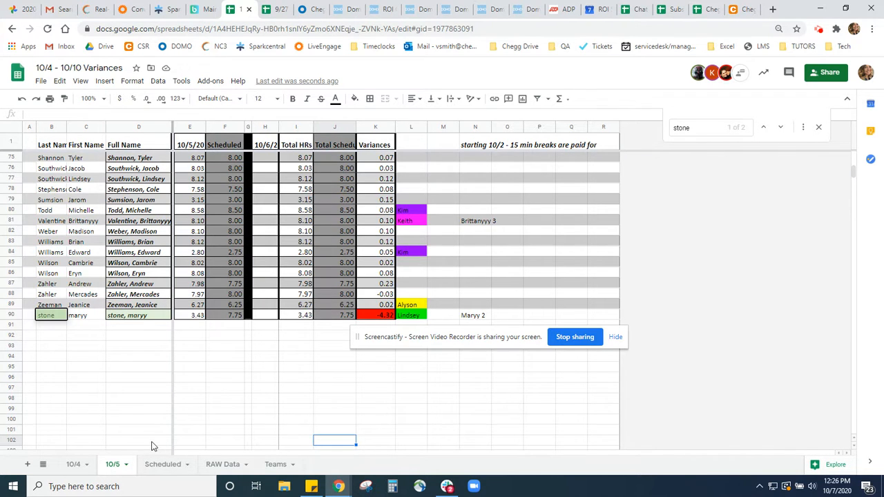
pyautogui.rightClick(114, 467)
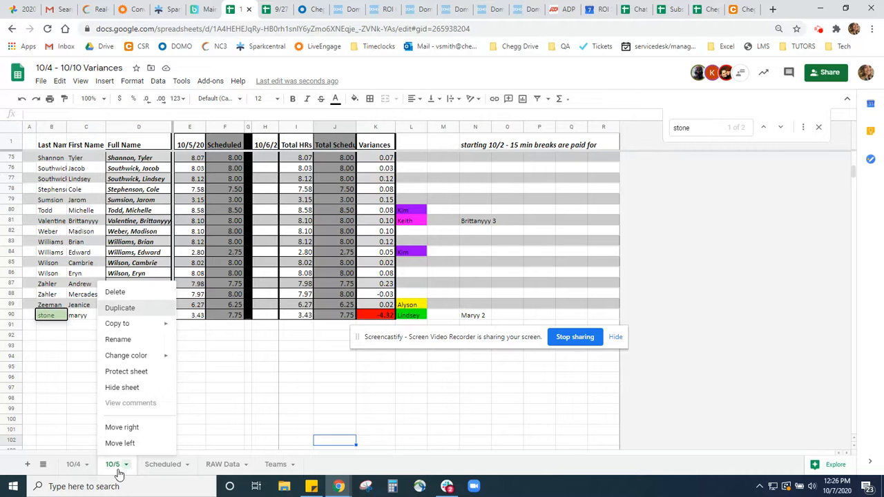
pyautogui.press('Return')
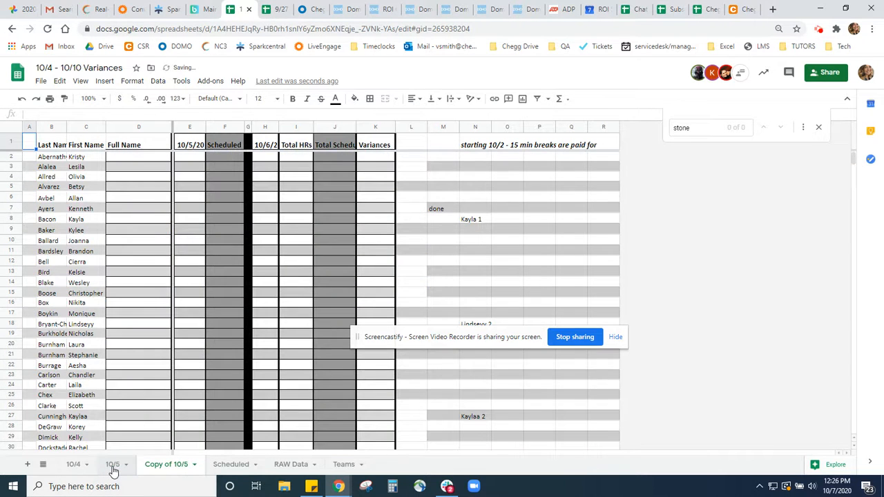
# Examine the worked-hours and scheduled formulas on the original 10/5 sheet, selecting the block E2:H90
pyautogui.scroll(10, 187, 328)
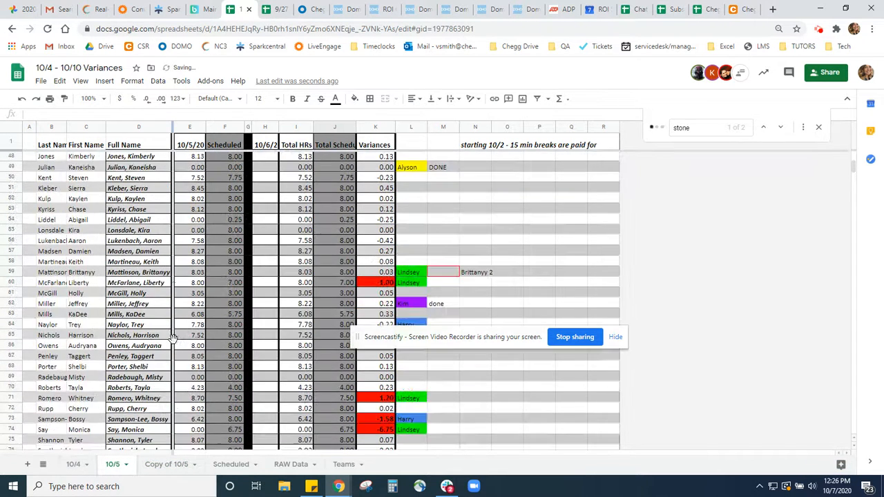
pyautogui.scroll(5, 187, 328)
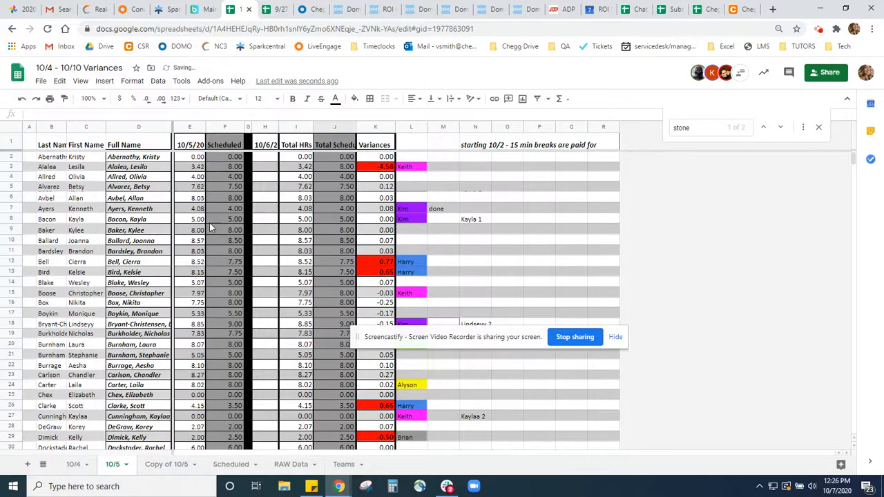
pyautogui.click(198, 158)
pyautogui.press('Right')
pyautogui.press('Left')
pyautogui.press('Right')
pyautogui.click(196, 168)
pyautogui.click(231, 166)
pyautogui.click(198, 170)
pyautogui.press('Right')
pyautogui.press('Left')
pyautogui.press('Up')
pyautogui.press('Right')
pyautogui.moveTo(197, 156); pyautogui.dragTo(272, 167)
pyautogui.scroll(-10, 269, 401)
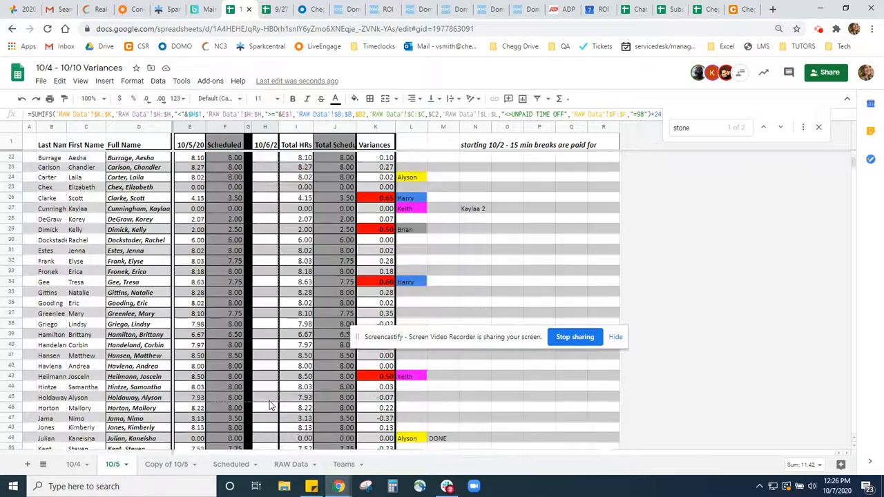
pyautogui.scroll(-6, 269, 400)
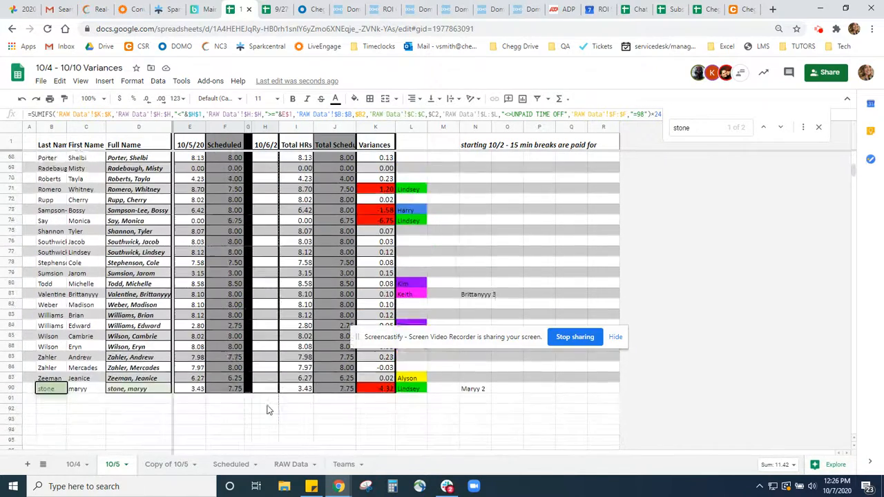
pyautogui.moveTo(243, 379); pyautogui.dragTo(244, 379)
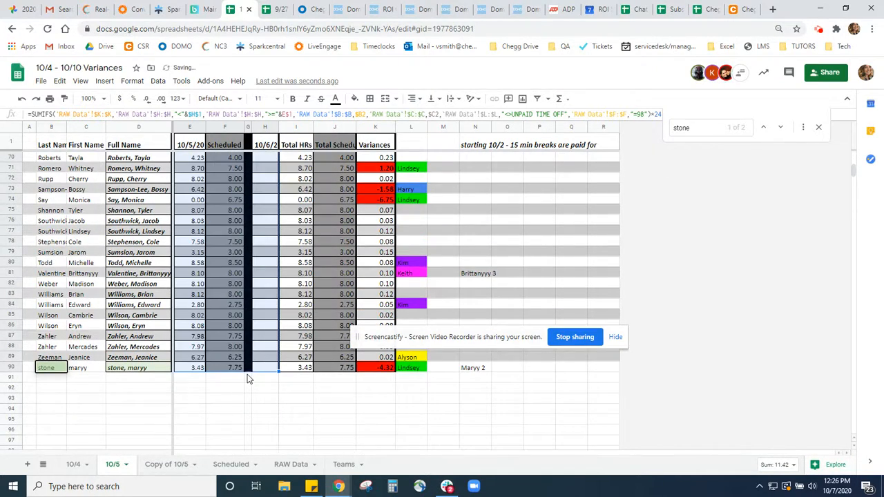
# Check the scheduled-hours lookup formulas in the last employee rows of the 10/5 sheet
pyautogui.click(237, 360)
pyautogui.write('6')
pyautogui.press('Return')
pyautogui.click(237, 347)
pyautogui.moveTo(244, 351); pyautogui.dragTo(244, 355)
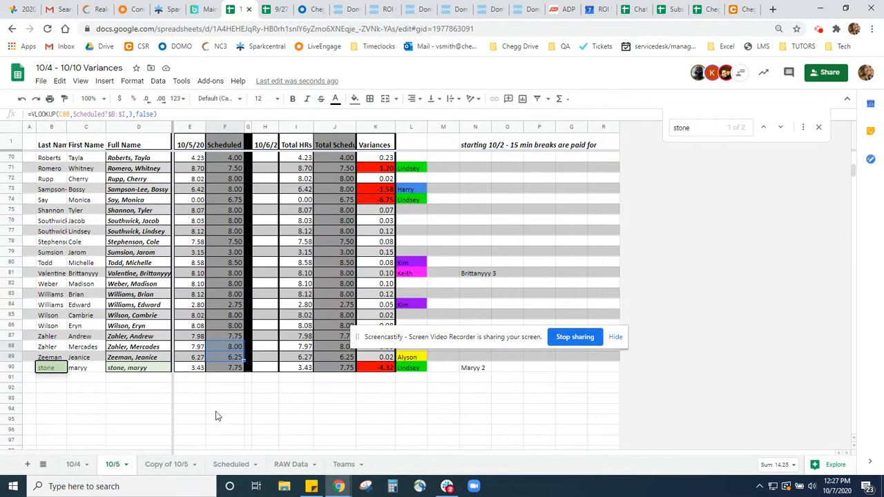
# Rename the copied 10/5 sheet as 10/6
pyautogui.hotkey('ctrl', 'shift', 'pagedown')
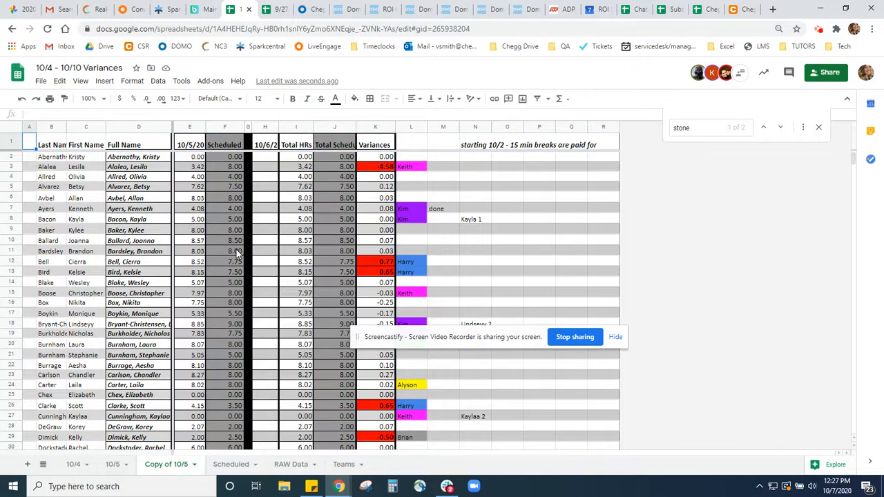
pyautogui.click(199, 168)
pyautogui.click(217, 177)
pyautogui.click(202, 208)
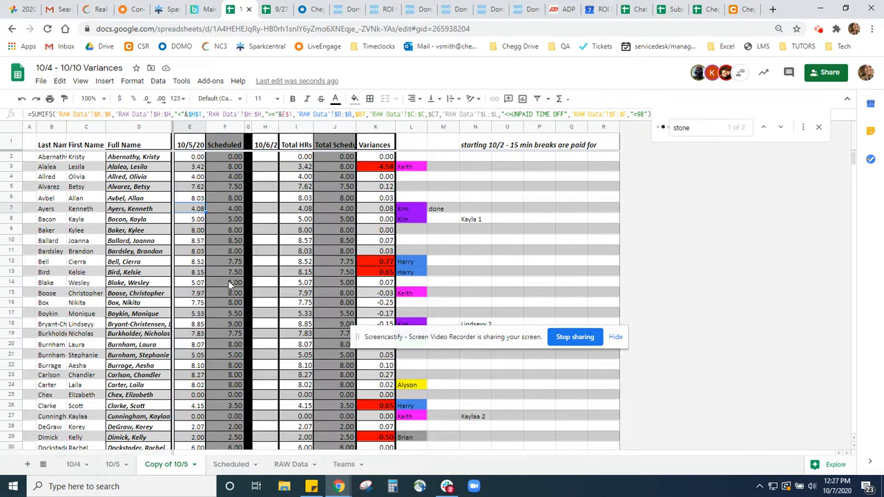
pyautogui.rightClick(166, 464)
pyautogui.click(172, 338)
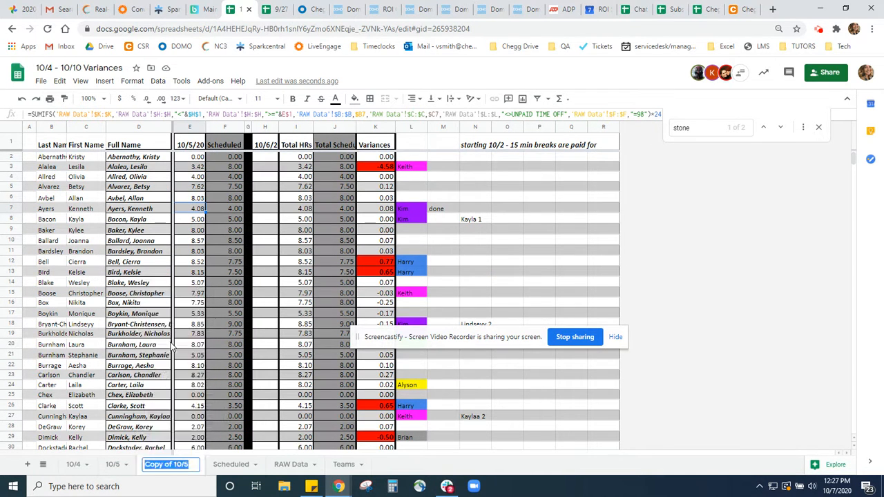
pyautogui.write('10/6')
pyautogui.press('Return')
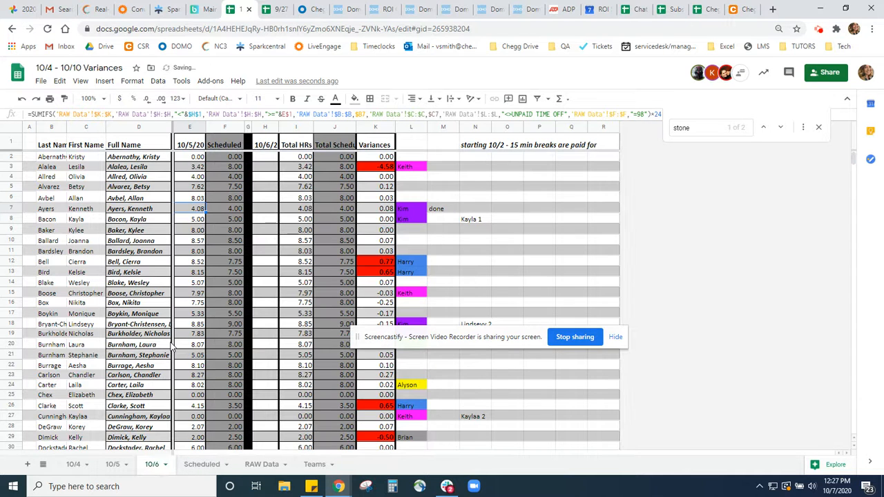
# Change the end date in header cell H1 of the 10/6 sheet to 10/7/20
pyautogui.click(265, 145)
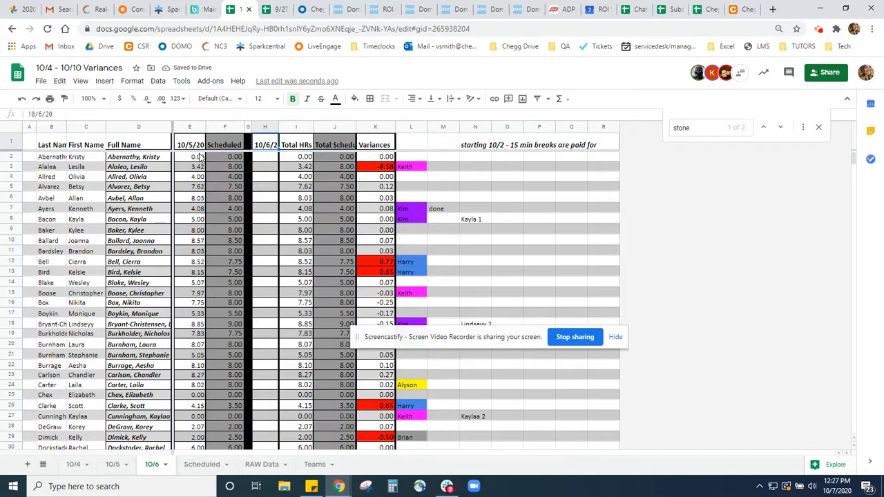
pyautogui.click(196, 127)
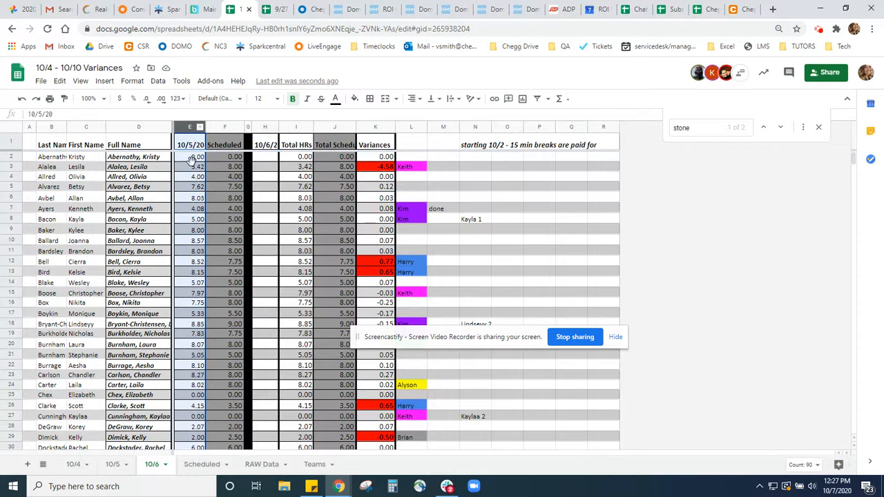
pyautogui.click(265, 127)
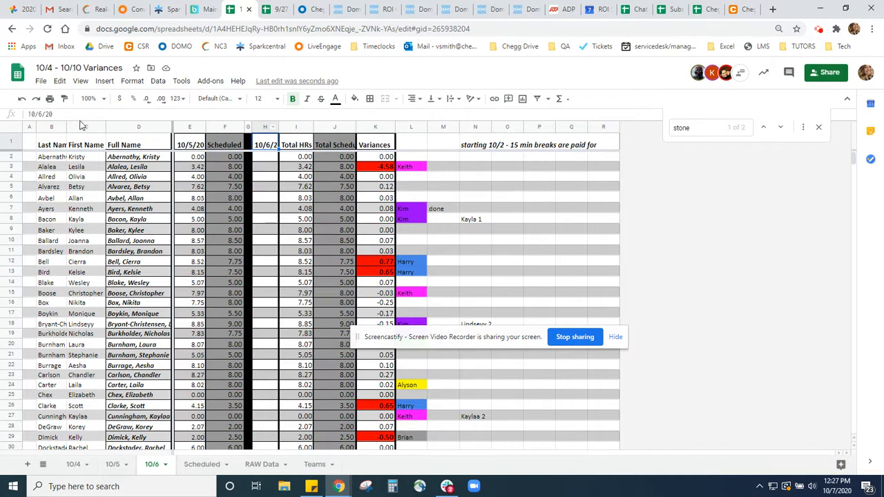
pyautogui.click(44, 113)
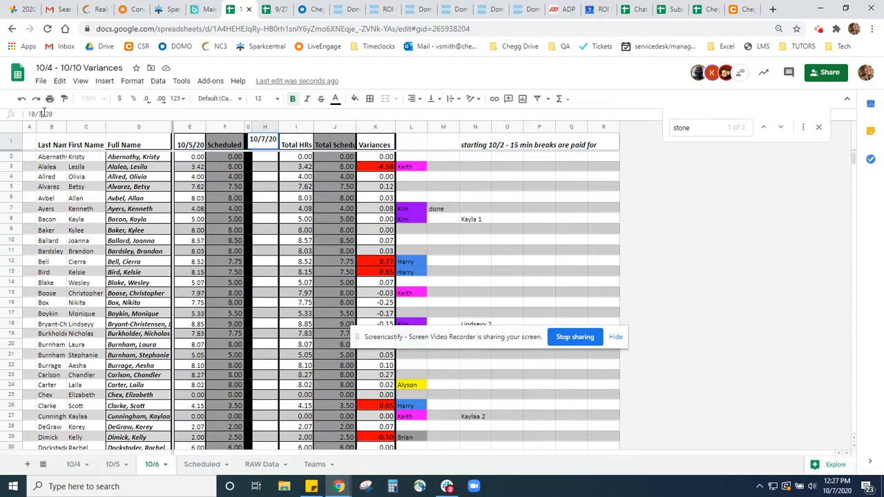
# Change the start date in header cell E1 of the 10/6 sheet to 10/6/20
pyautogui.click(182, 144)
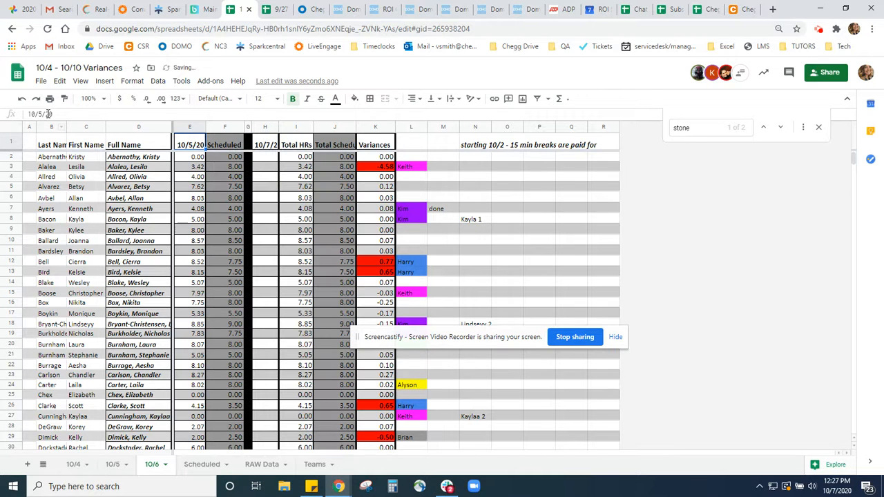
pyautogui.click(42, 113)
pyautogui.press('BackSpace')
pyautogui.write('6')
pyautogui.press('Return')
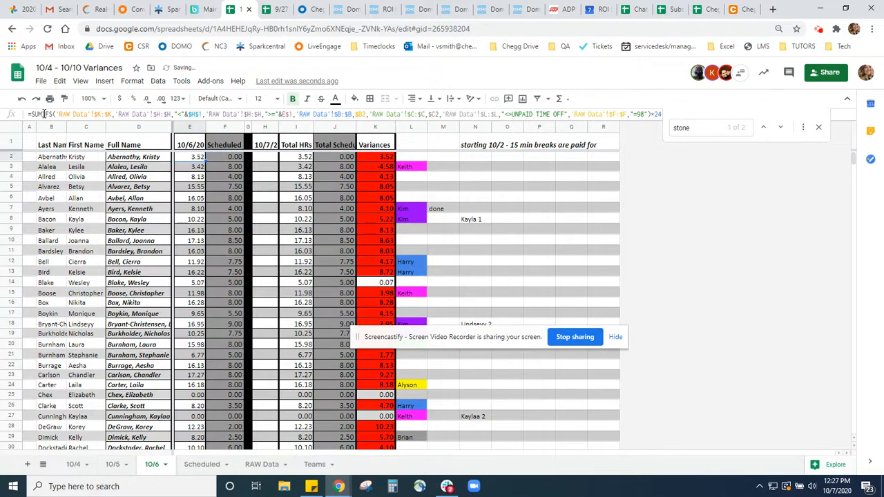
# Inspect the VLOOKUP formula in cell F2 of the 10/6 sheet and open the Scheduled sheet it references
pyautogui.click(234, 157)
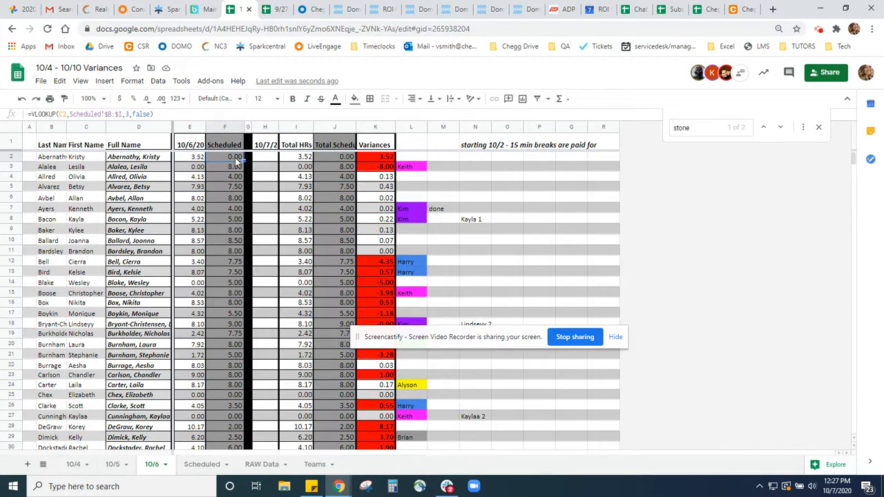
pyautogui.doubleClick(234, 157)
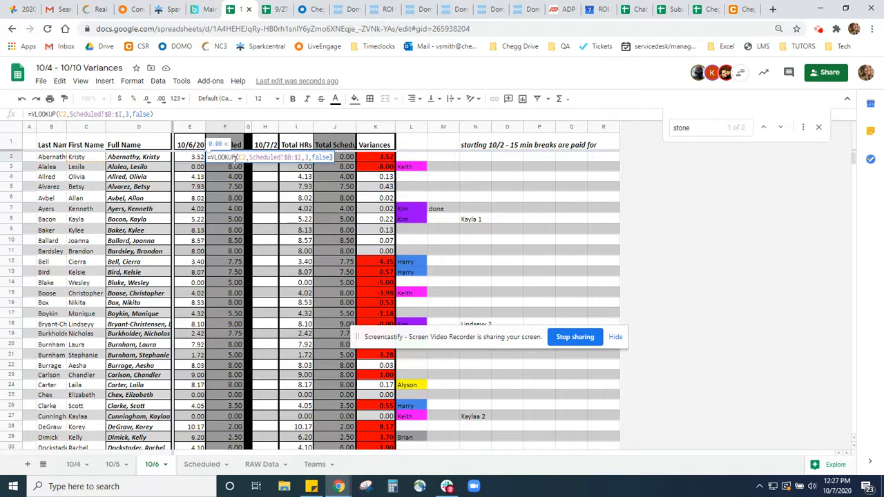
pyautogui.click(245, 158)
pyautogui.press('Return')
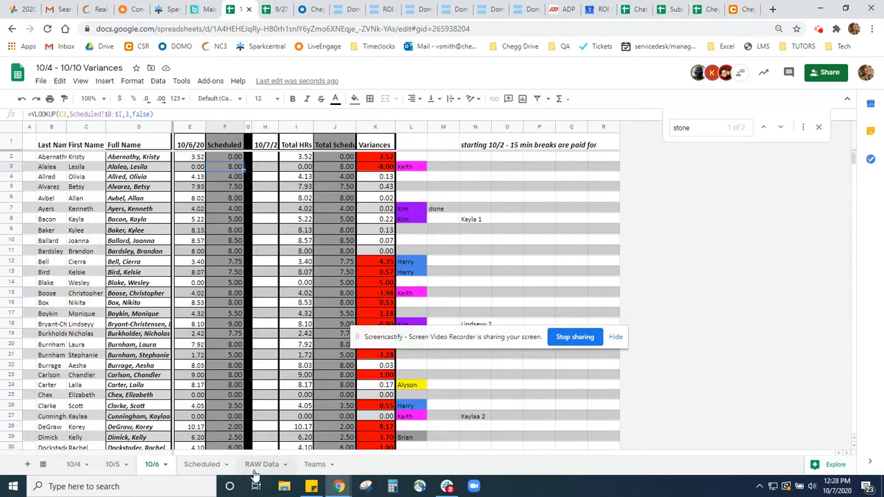
pyautogui.click(215, 466)
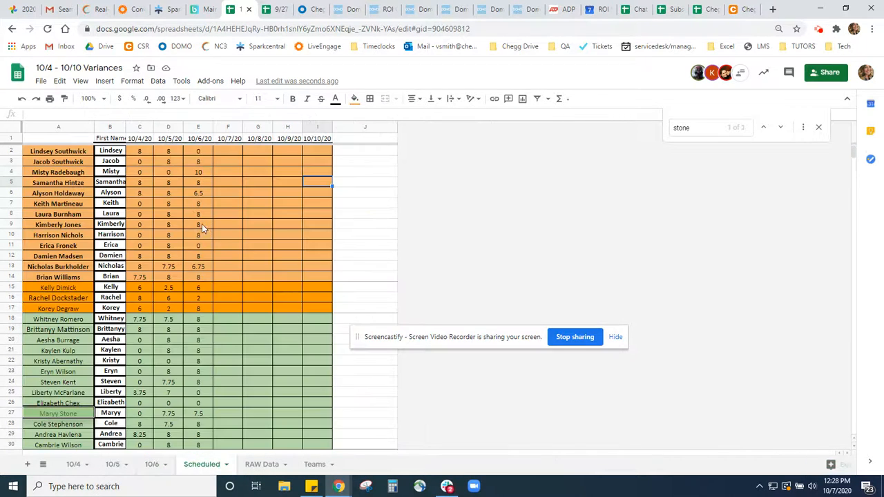
# Examine the column order on the Scheduled sheet from First Name in column B to the 10/6/20 hours column
pyautogui.click(110, 127)
pyautogui.click(317, 129)
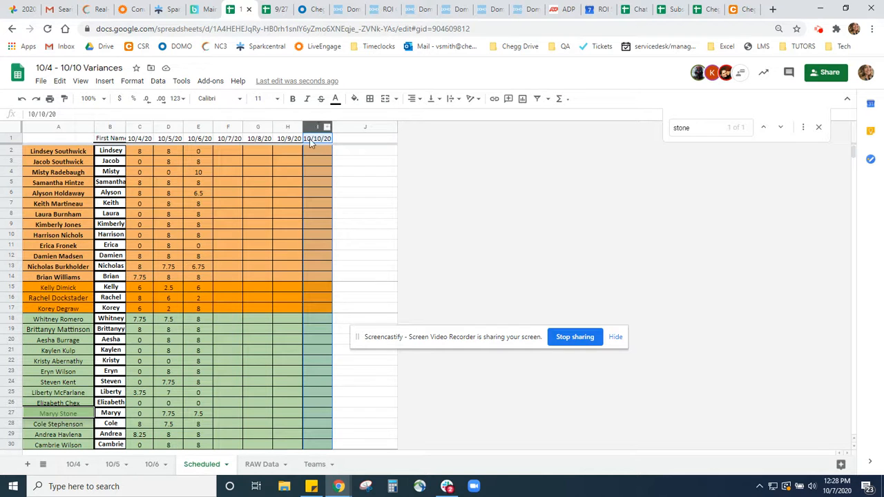
pyautogui.click(114, 127)
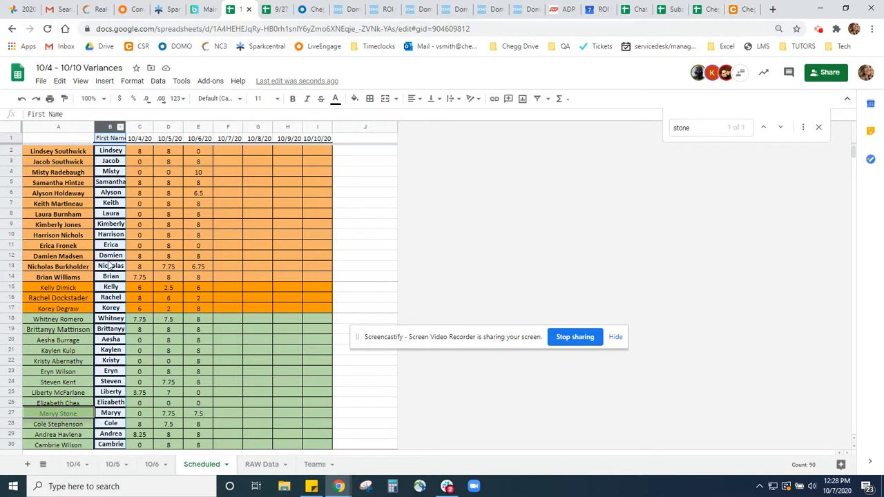
pyautogui.click(140, 163)
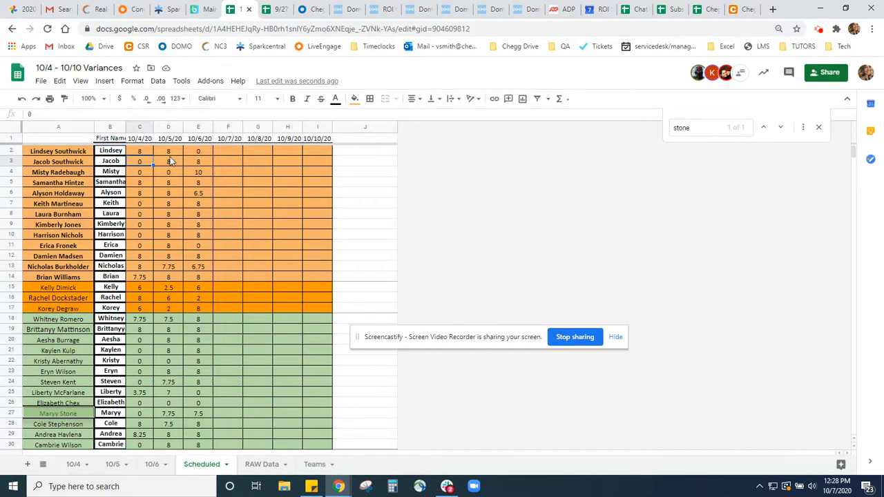
pyautogui.click(171, 161)
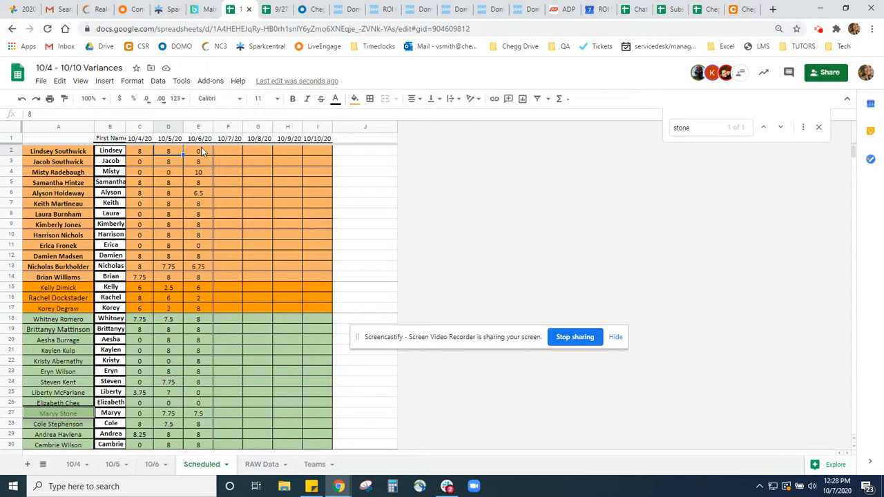
pyautogui.click(207, 154)
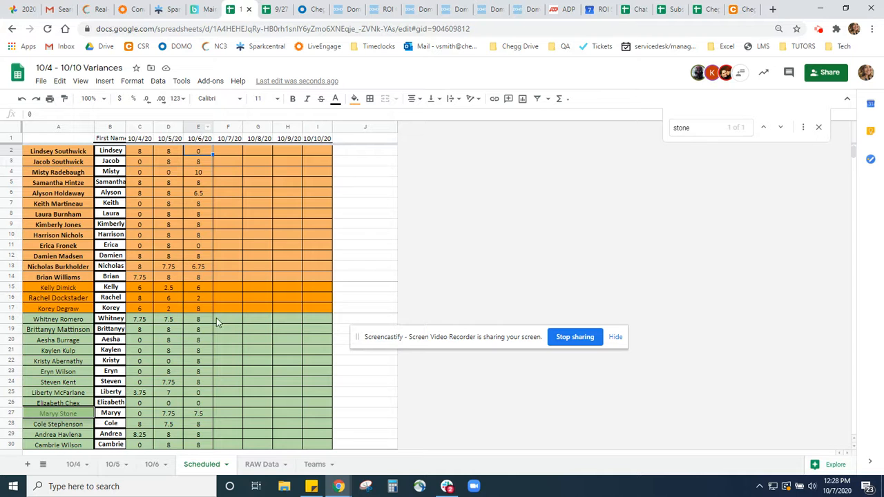
# Set the column index of the VLOOKUP formula in cell F2 of the 10/6 sheet to 4
pyautogui.click(151, 464)
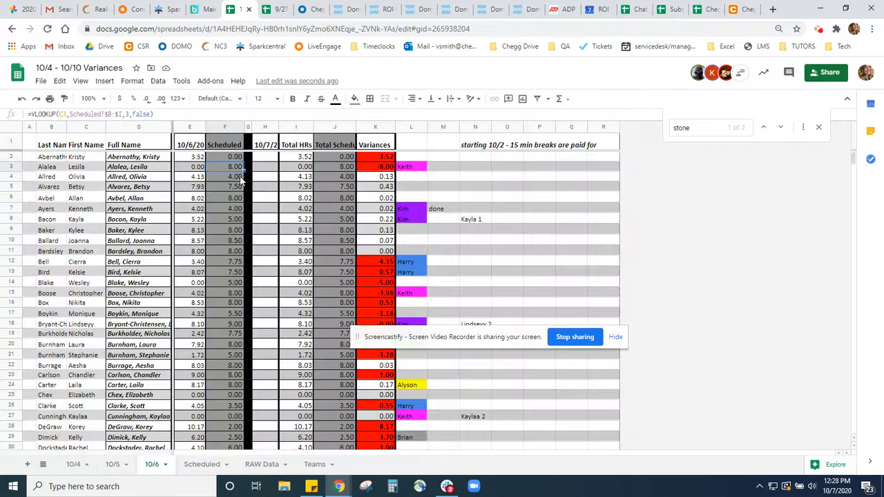
pyautogui.click(224, 160)
pyautogui.click(130, 118)
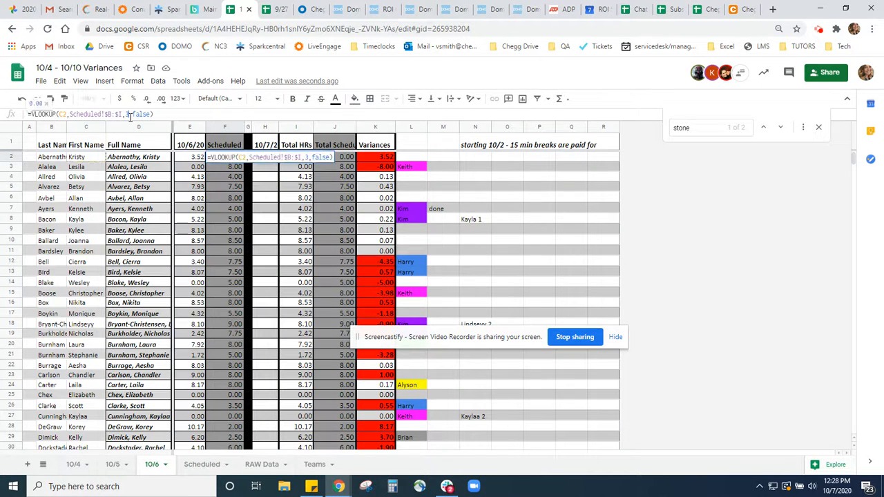
pyautogui.write('3')
pyautogui.press('Return')
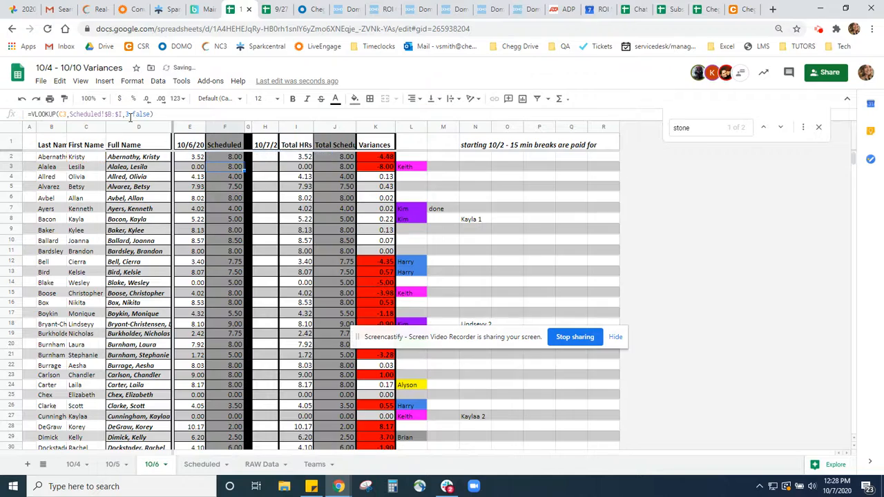
pyautogui.hotkey('ctrl', 'z')
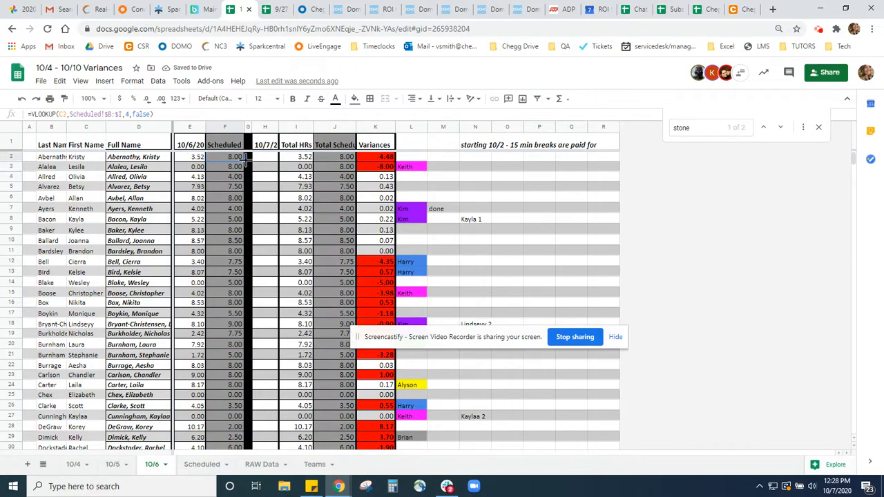
# Fill the F2 lookup formula down the Scheduled column of the 10/6 sheet and check the resulting cells
pyautogui.scroll(-15, 252, 374)
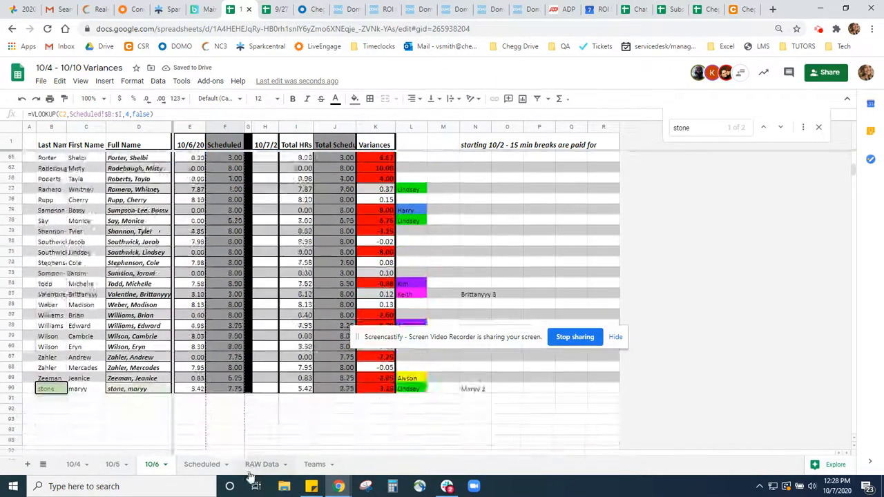
pyautogui.moveTo(250, 476); pyautogui.dragTo(235, 340)
pyautogui.scroll(4, 236, 339)
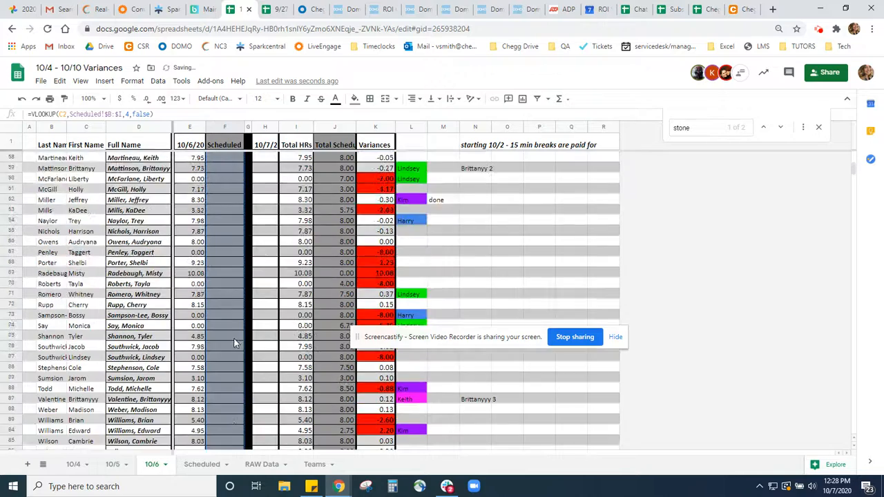
pyautogui.scroll(15, 240, 324)
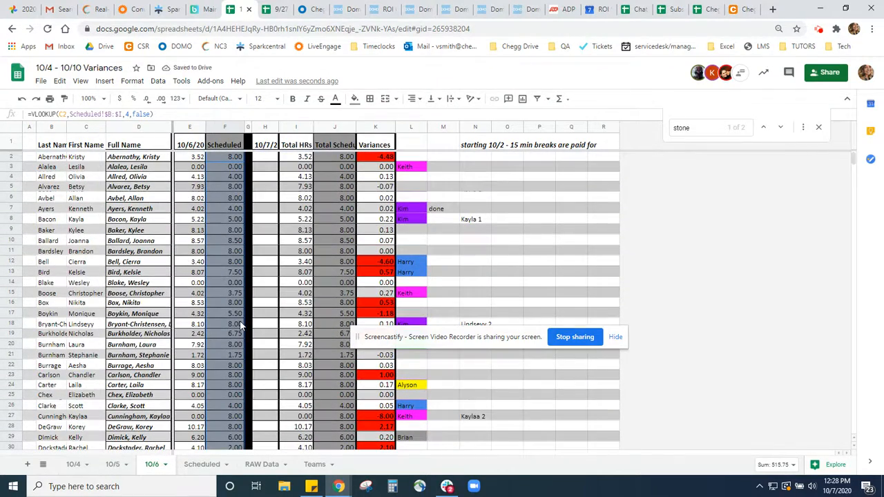
pyautogui.click(222, 167)
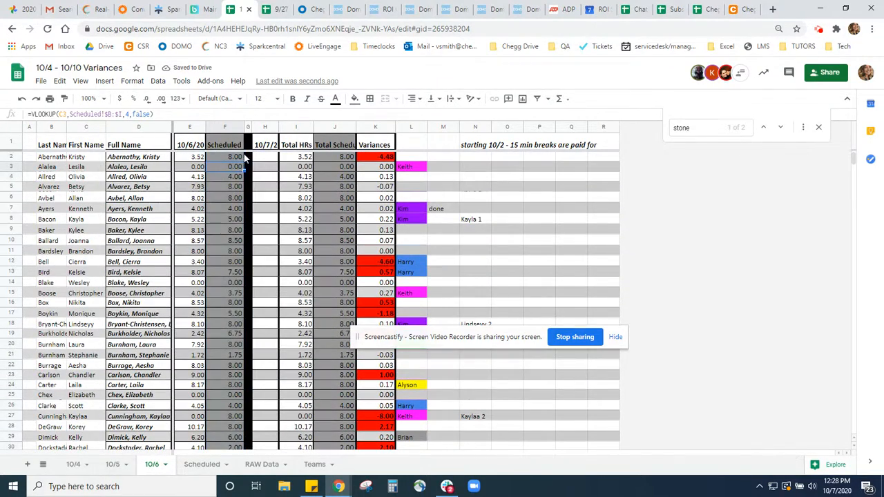
pyautogui.click(230, 158)
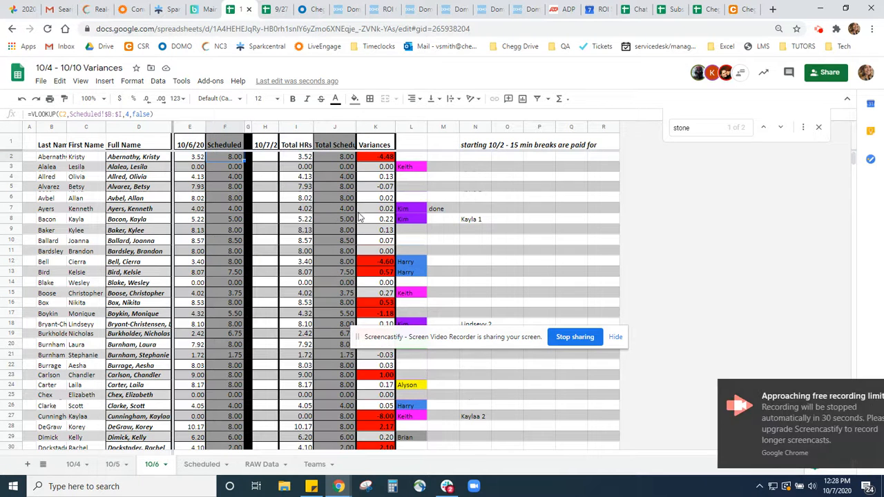
pyautogui.click(373, 231)
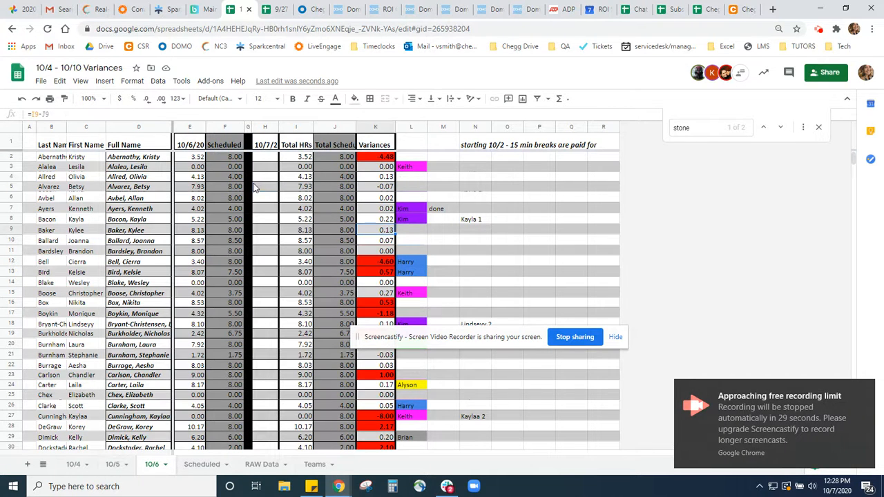
pyautogui.click(227, 169)
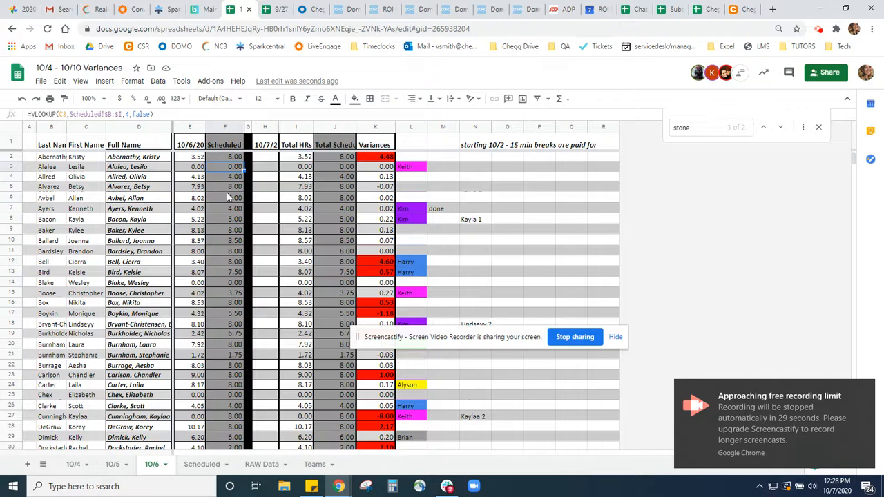
pyautogui.click(196, 170)
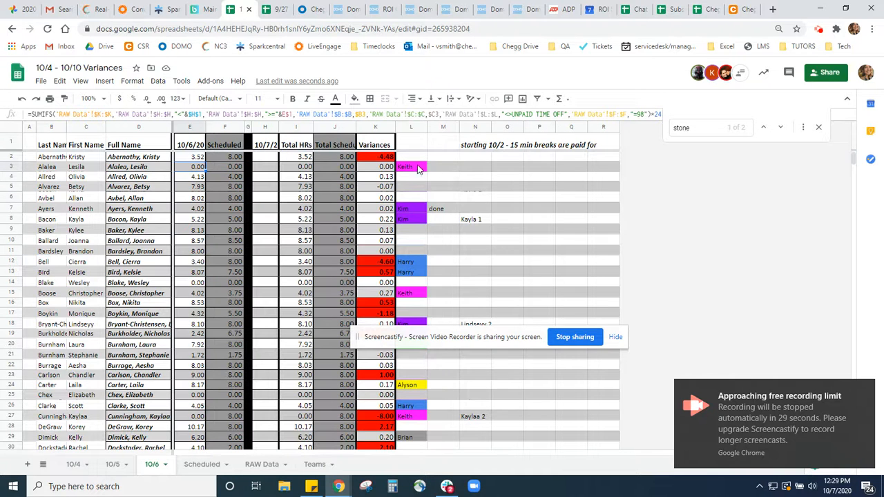
# Clear the copied team names from column L and the copied notes from column M of the 10/6 sheet
pyautogui.click(443, 170)
pyautogui.moveTo(418, 170); pyautogui.dragTo(415, 331)
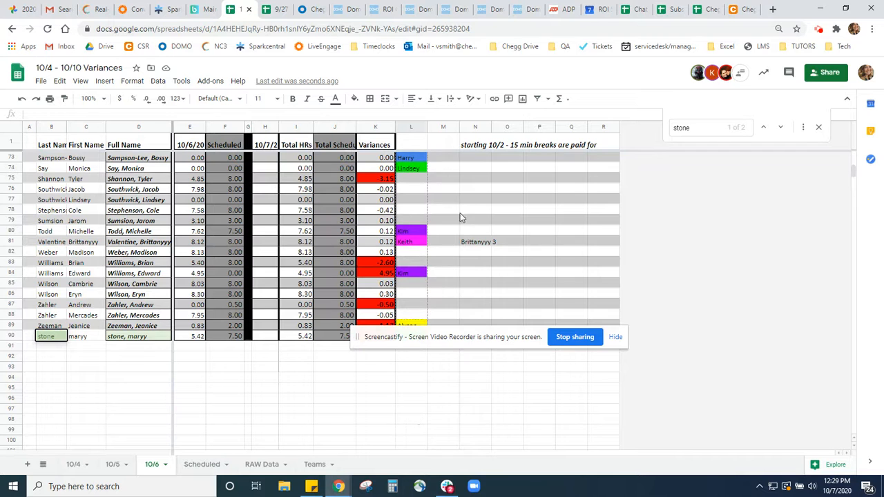
pyautogui.moveTo(459, 219); pyautogui.dragTo(459, 219)
pyautogui.click(443, 127)
pyautogui.moveTo(517, 337); pyautogui.dragTo(500, 425)
# Paste the Teams VLOOKUP formula into column L beside the red variances in rows 90, 89, 87, 84, 83 and 75
pyautogui.click(405, 339)
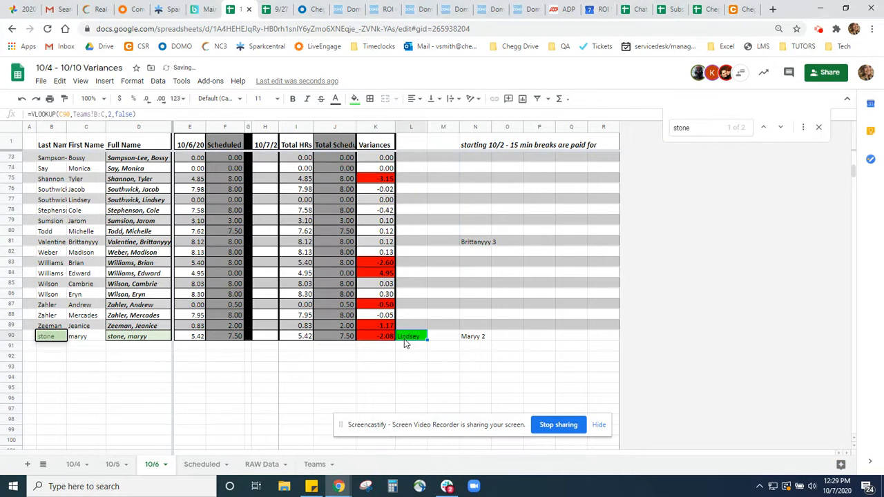
pyautogui.hotkey('ctrl', 'c')
pyautogui.hotkey('ctrl', 'v')
pyautogui.click(412, 306)
pyautogui.hotkey('ctrl', 'v')
pyautogui.moveTo(409, 274); pyautogui.dragTo(409, 265)
pyautogui.hotkey('ctrl', 'v')
pyautogui.click(410, 181)
pyautogui.hotkey('ctrl', 'v')
# Paste the Teams VLOOKUP formula into column L beside the red variances in rows 68 and 63
pyautogui.scroll(4, 415, 253)
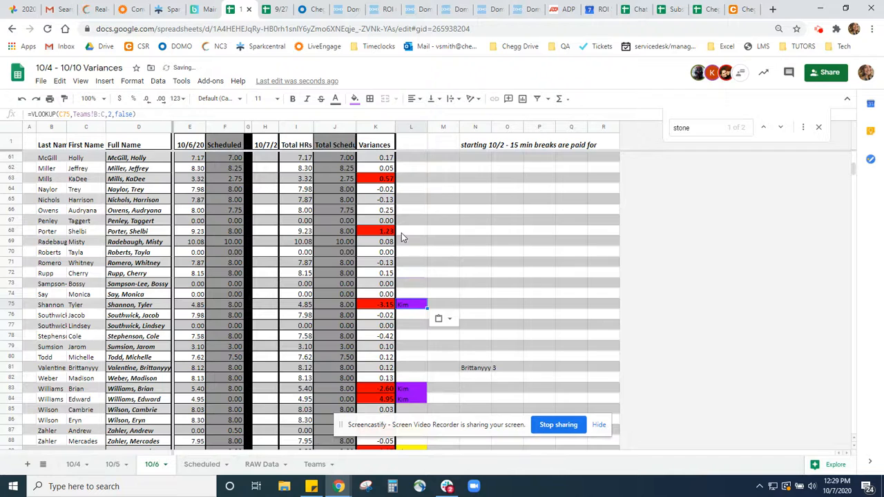
pyautogui.click(401, 232)
pyautogui.hotkey('ctrl', 'v')
pyautogui.click(412, 178)
pyautogui.hotkey('ctrl', 'v')
pyautogui.scroll(3, 414, 252)
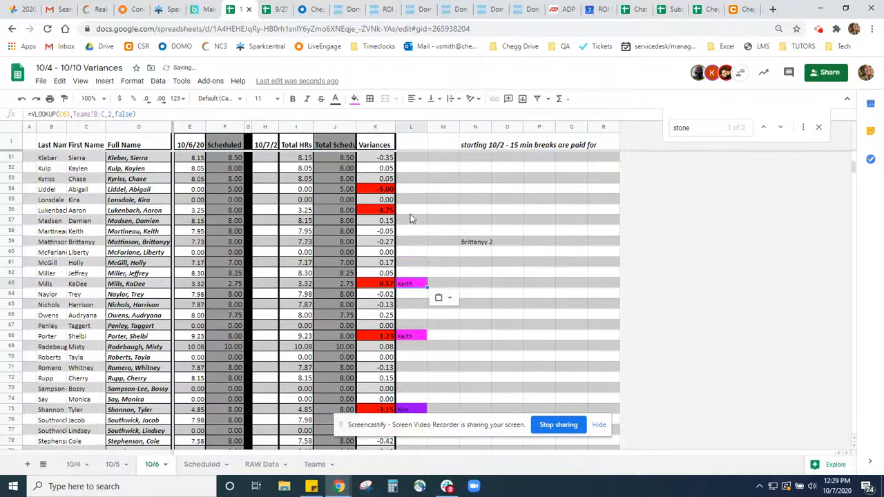